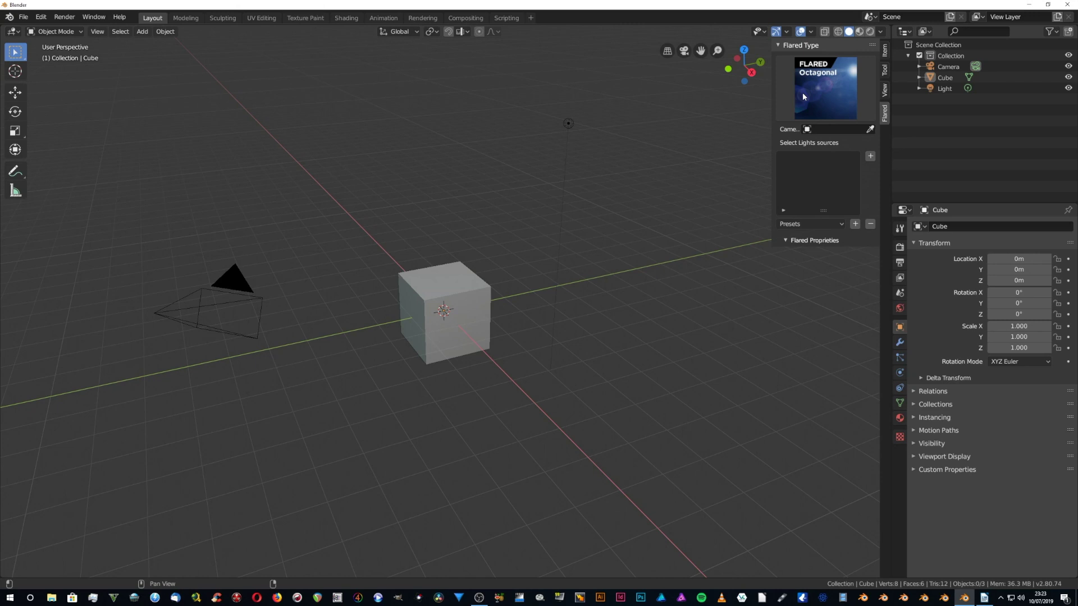
Choose the Octagonal flare type and assign Camera as the flare's camera.
{"action": "left_click", "coordinate": [803, 93]}
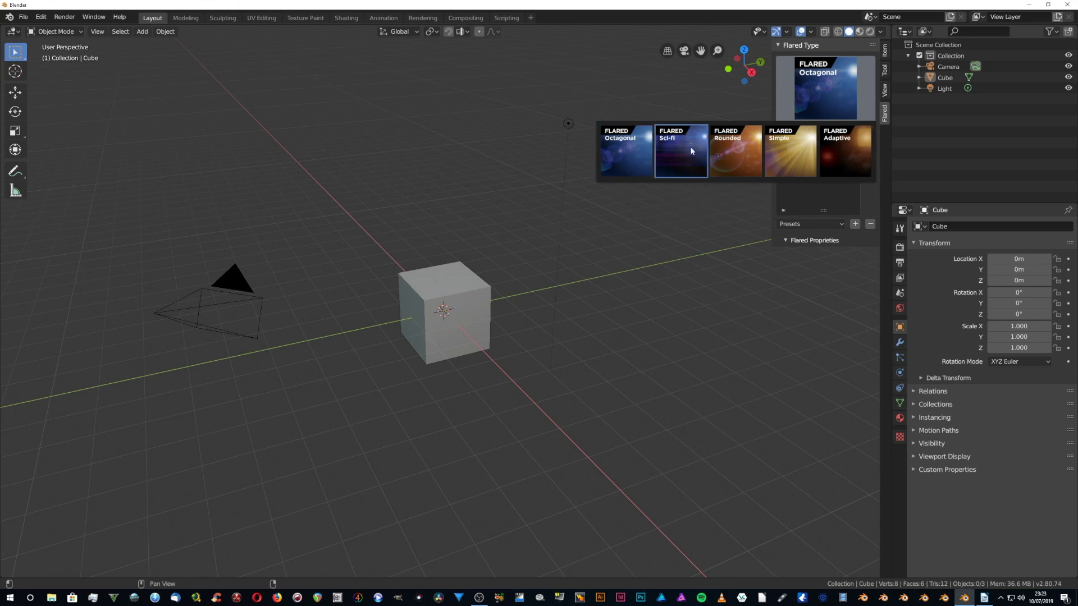
{"action": "left_click", "coordinate": [628, 144]}
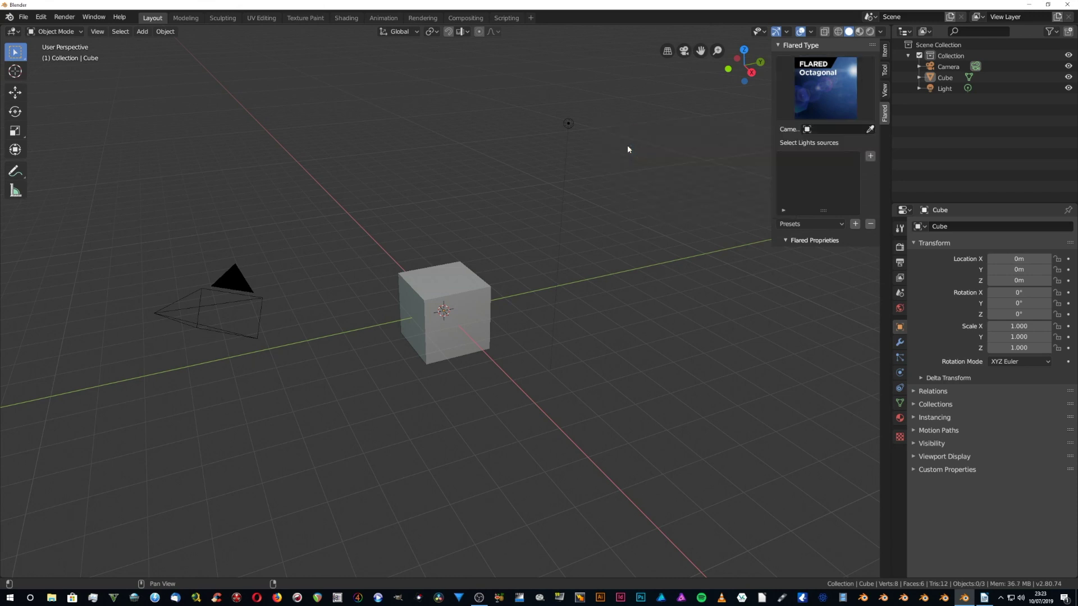
{"action": "left_click", "coordinate": [807, 130]}
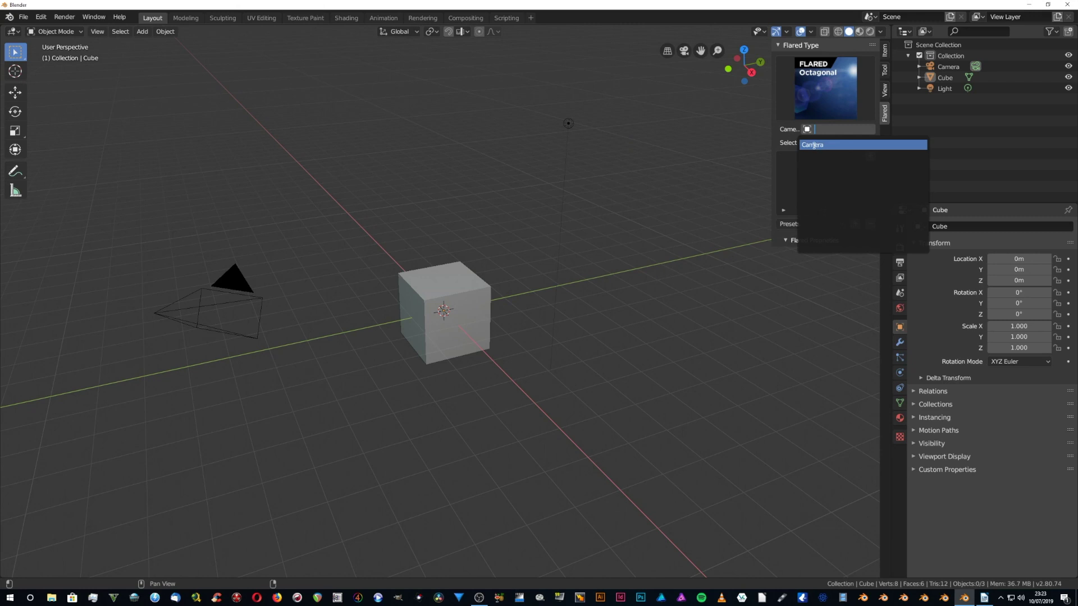
{"action": "left_click", "coordinate": [813, 145]}
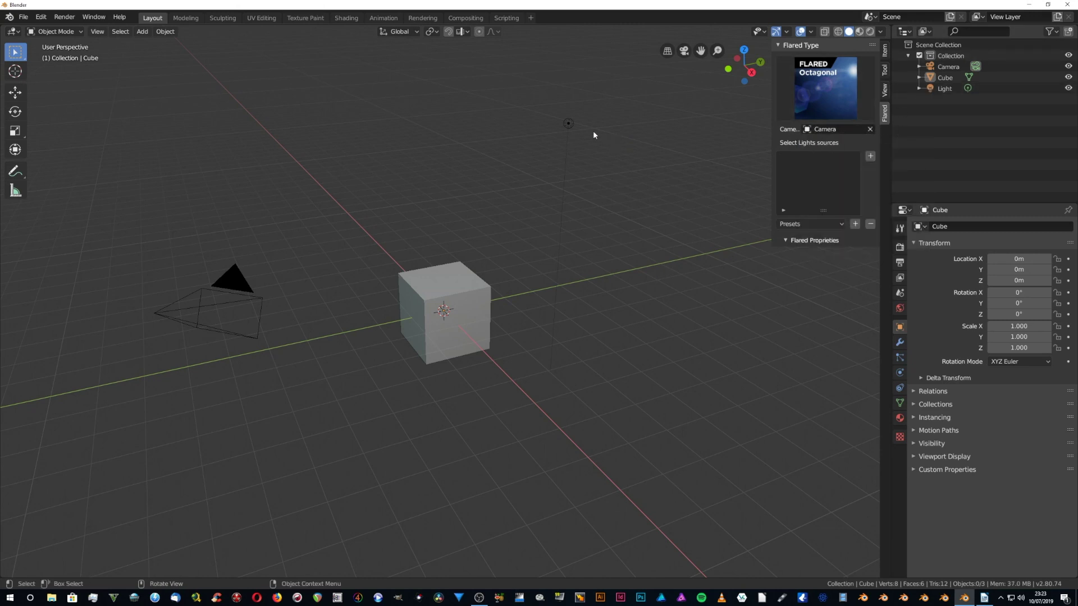
Add the Octagonal flare using the scene's light as its source.
{"action": "left_click", "coordinate": [568, 123]}
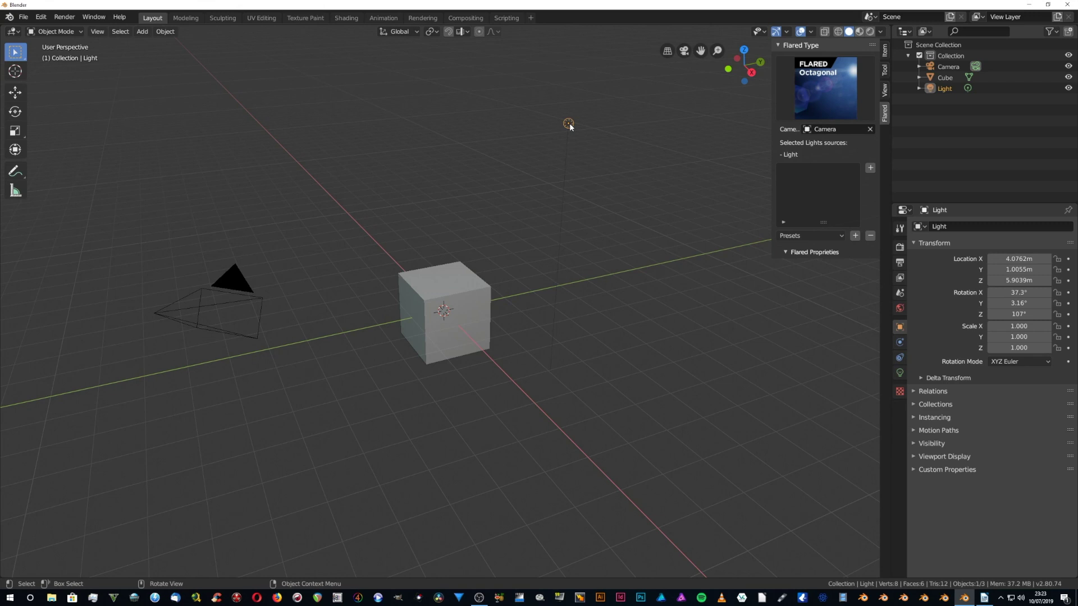
{"action": "left_click", "coordinate": [870, 170]}
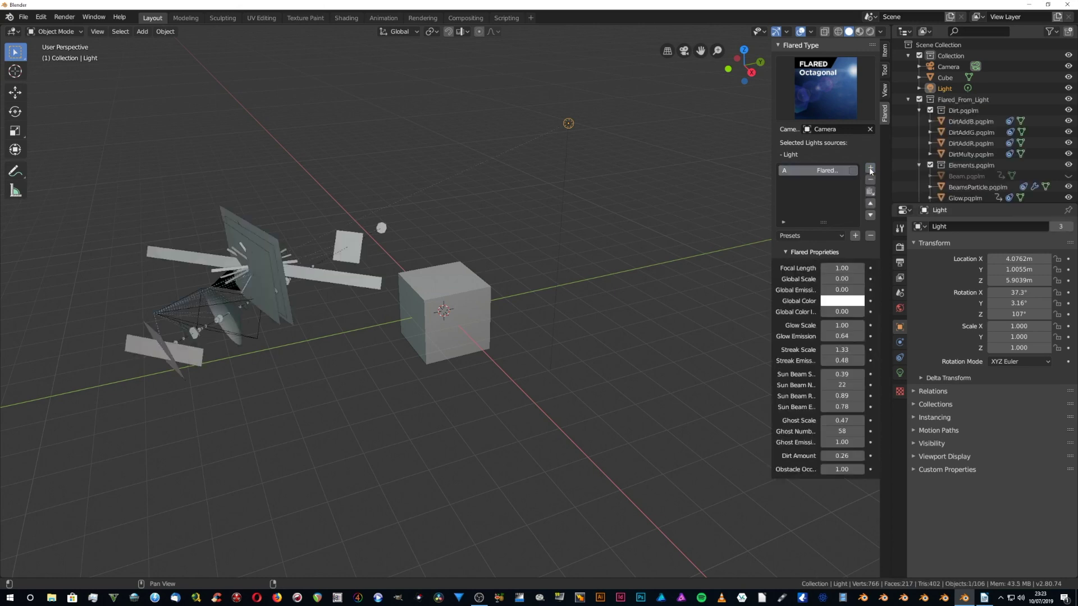
{"action": "middle_click_drag", "start_coordinate": [415, 211], "coordinate": [439, 211]}
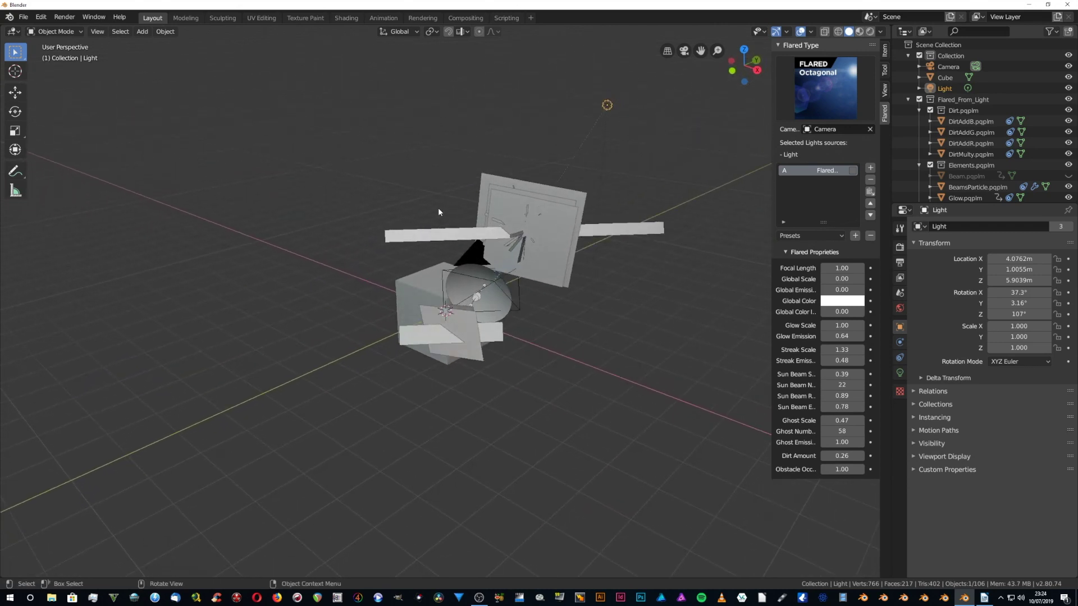
View the scene through the camera in rendered shading and aim the camera so the light is inside the frame.
{"action": "key", "text": "KP_0"}
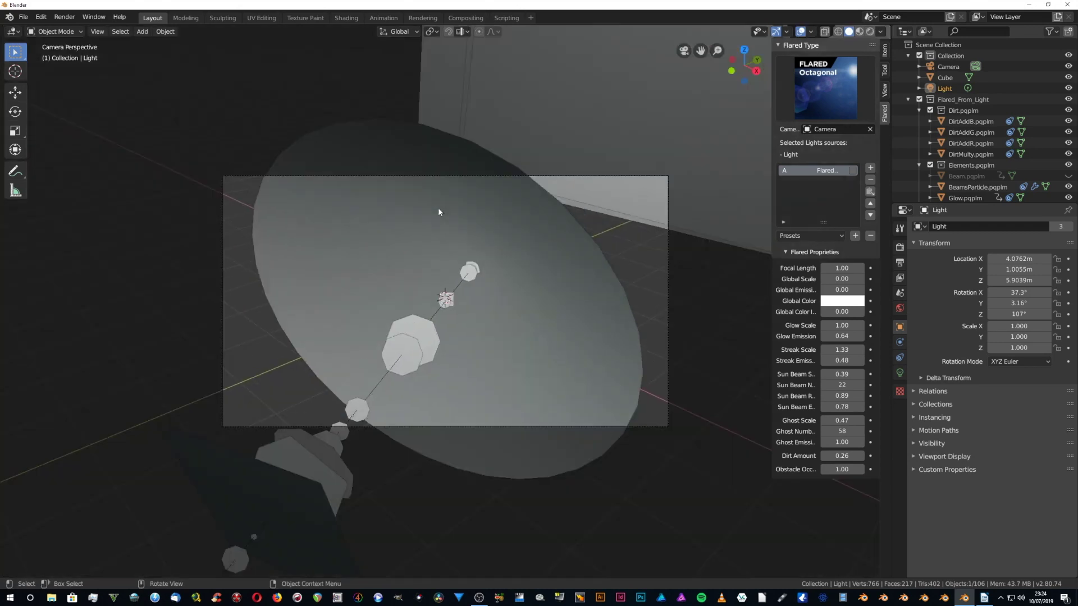
{"action": "left_click", "coordinate": [869, 32]}
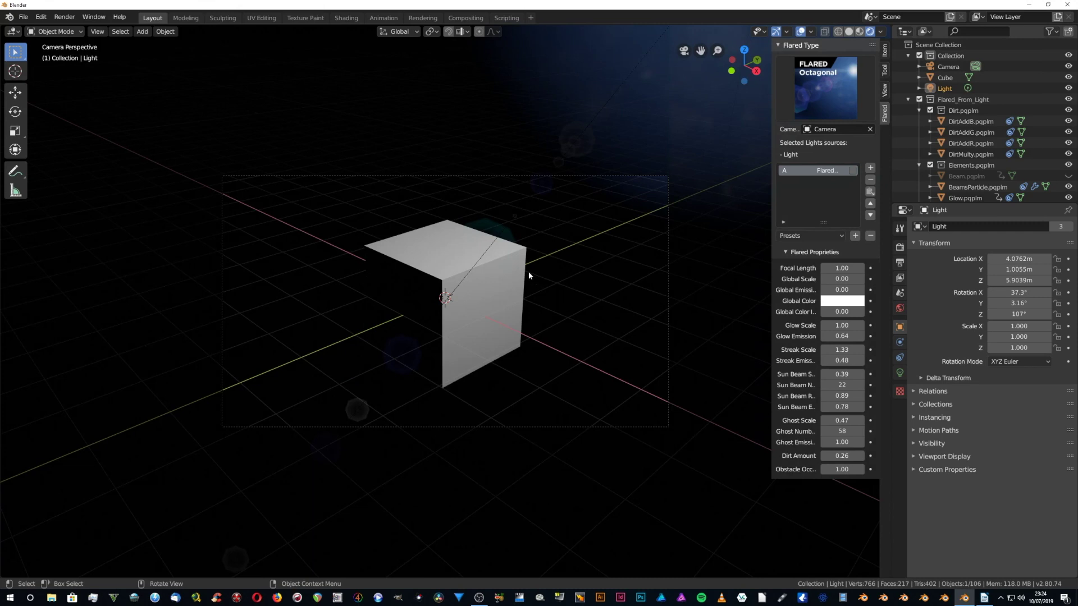
{"action": "key", "text": "shift+grave"}
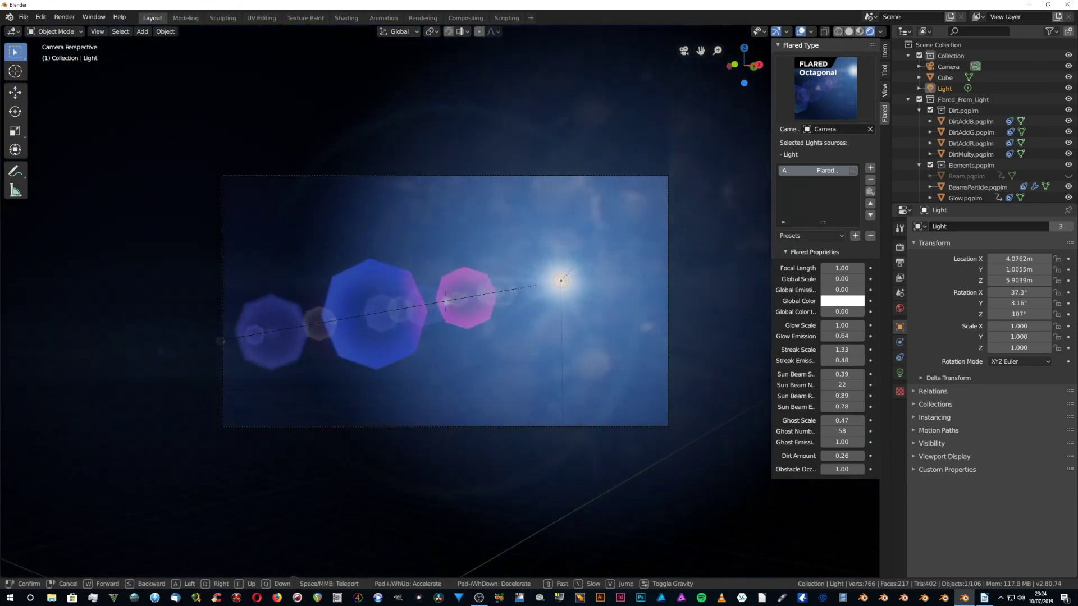
{"action": "left_click", "coordinate": [446, 302]}
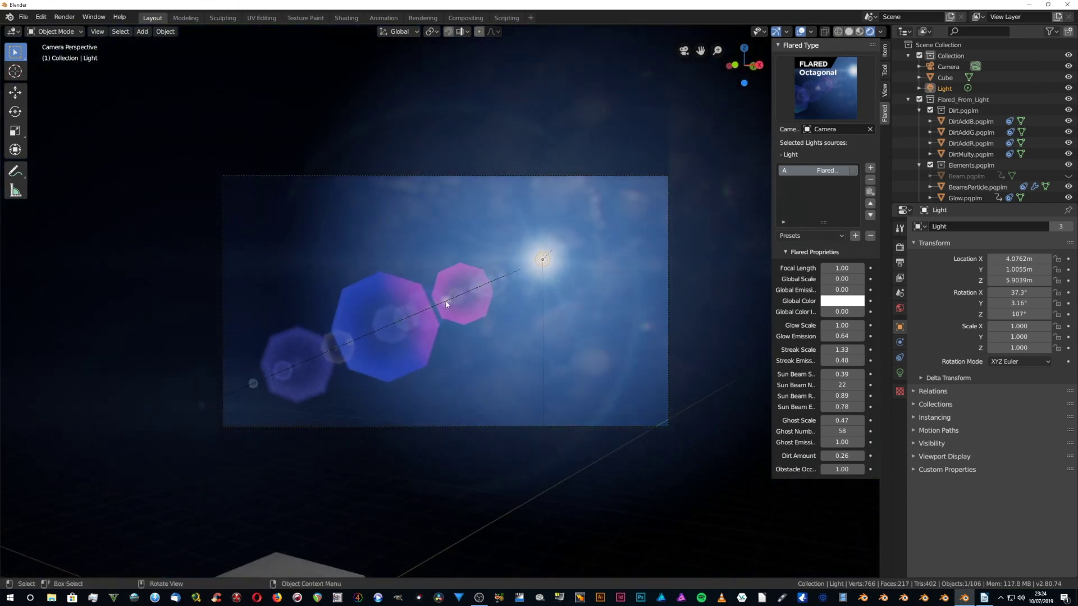
Set the flare's Focal Length to 1.03 and widen the sidebar so the property names are readable.
{"action": "left_click_drag", "start_coordinate": [834, 265], "coordinate": [834, 267]}
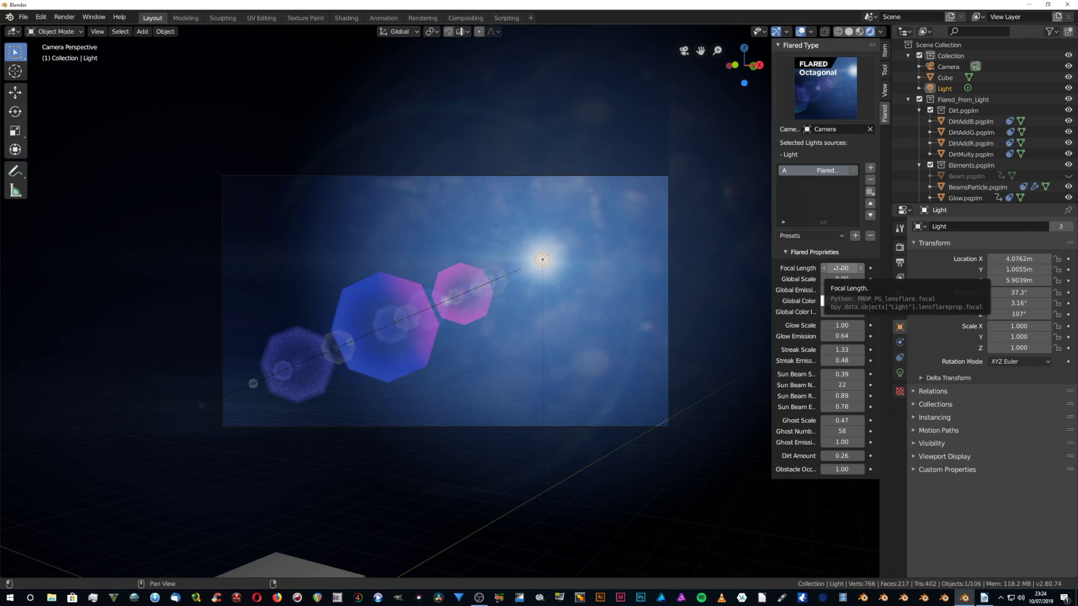
{"action": "mouse_move", "coordinate": [837, 268]}
{"action": "left_mouse_down"}
{"action": "mouse_move", "coordinate": [878, 268]}
{"action": "mouse_move", "coordinate": [829, 268]}
{"action": "mouse_move", "coordinate": [842, 268]}
{"action": "left_mouse_up"}
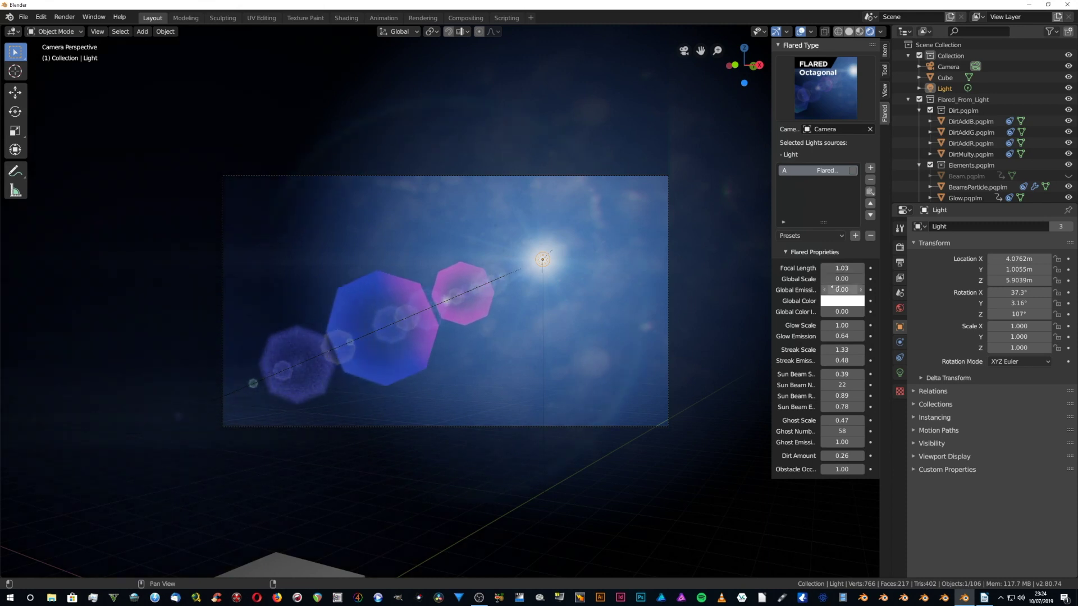
{"action": "left_click_drag", "start_coordinate": [773, 283], "coordinate": [751, 280]}
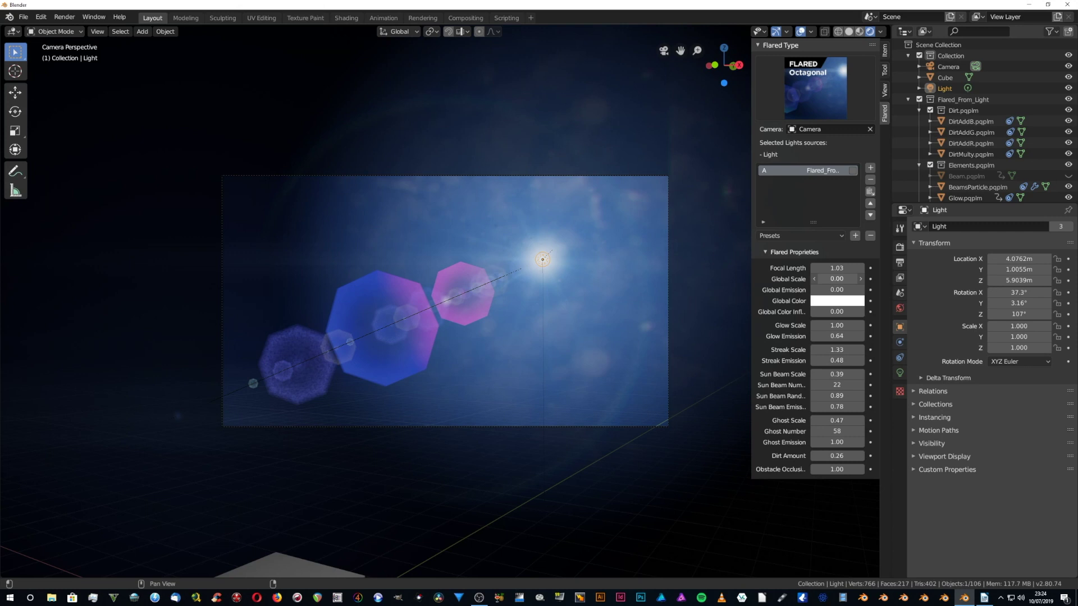
Try a Global Emission of 1.00 on the flare and return it to 0.00.
{"action": "mouse_move", "coordinate": [837, 279]}
{"action": "left_mouse_down"}
{"action": "mouse_move", "coordinate": [863, 279]}
{"action": "mouse_move", "coordinate": [822, 291]}
{"action": "left_mouse_up"}
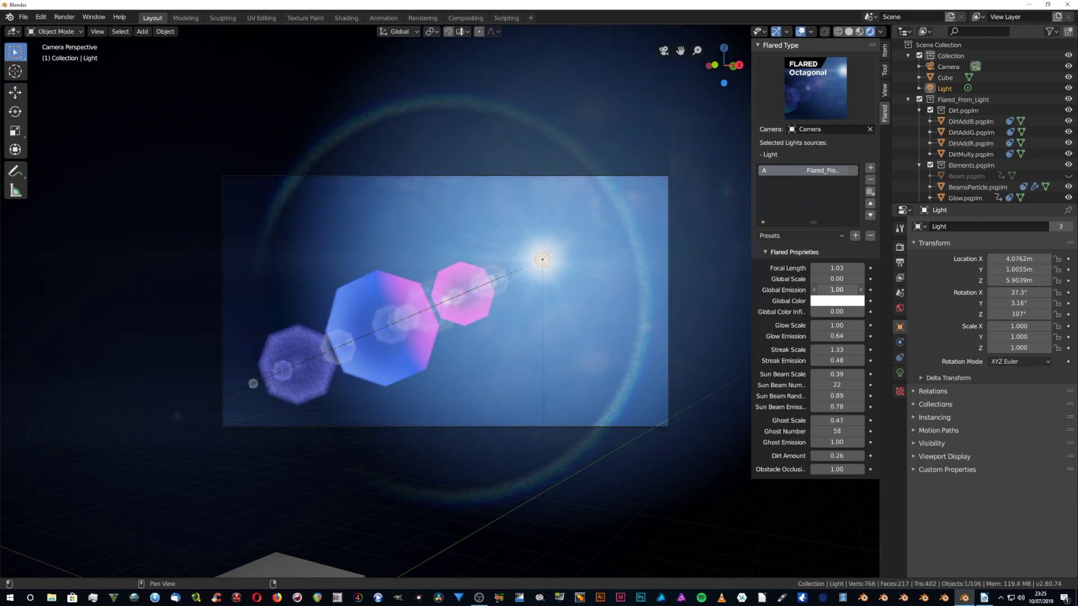
{"action": "mouse_move", "coordinate": [837, 290]}
{"action": "left_mouse_down"}
{"action": "mouse_move", "coordinate": [816, 290]}
{"action": "mouse_move", "coordinate": [856, 289]}
{"action": "mouse_move", "coordinate": [816, 290]}
{"action": "left_mouse_up"}
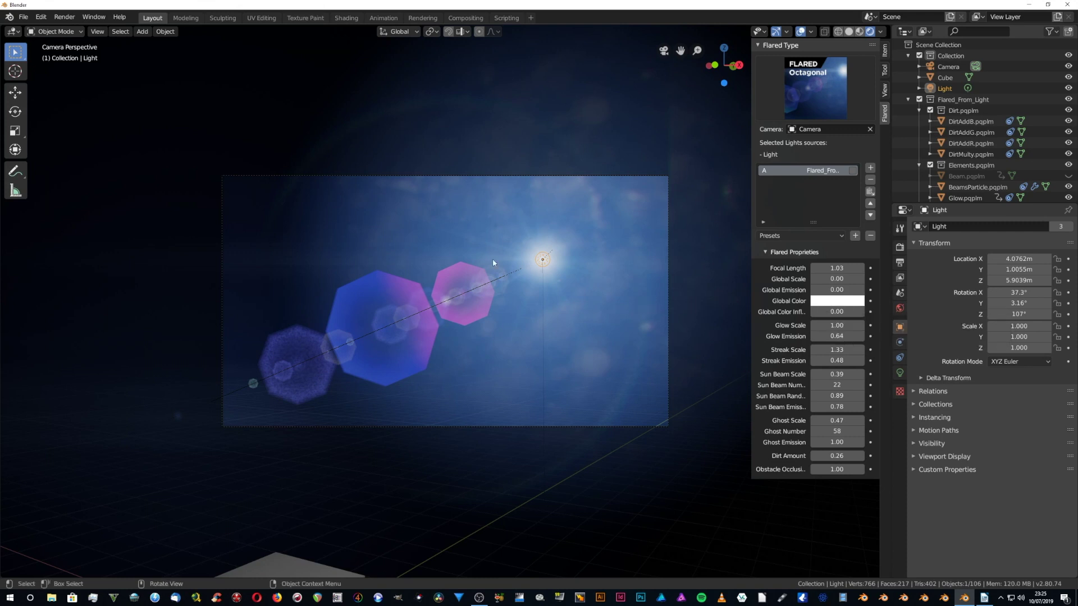
Make the flare's Global Color pure green and set Global Color Influence to 0.36, widening the sidebar further.
{"action": "left_click", "coordinate": [836, 302]}
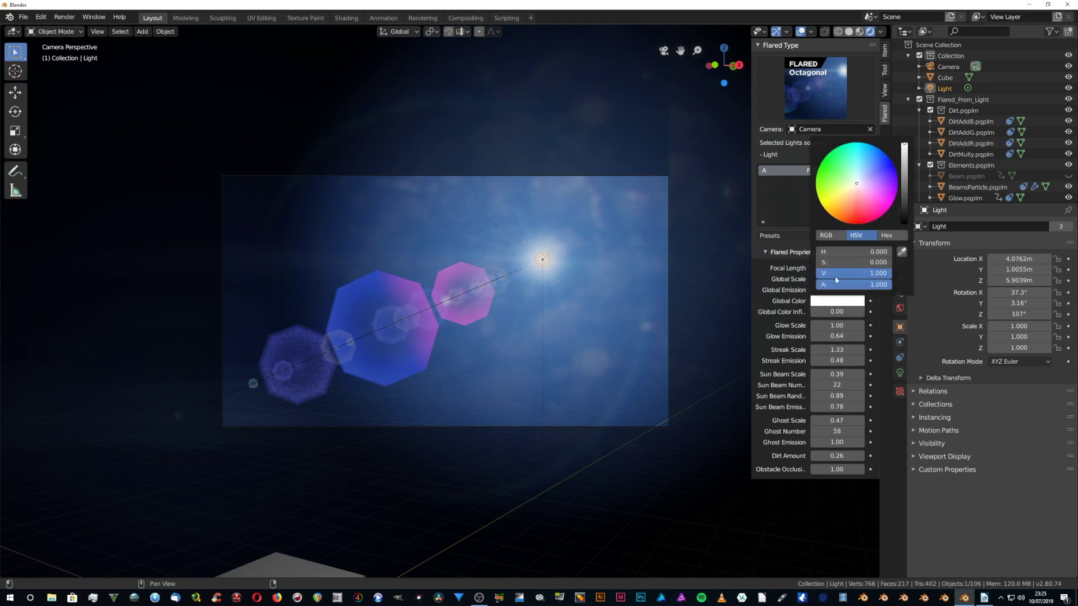
{"action": "left_click_drag", "start_coordinate": [838, 176], "coordinate": [821, 163]}
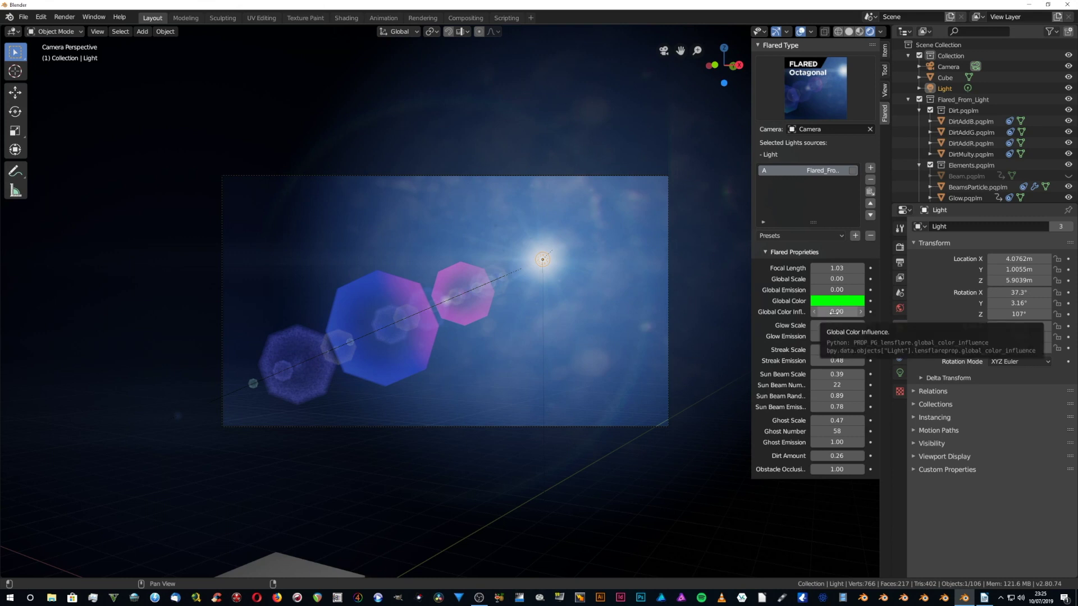
{"action": "left_click_drag", "start_coordinate": [752, 313], "coordinate": [709, 311]}
{"action": "left_click_drag", "start_coordinate": [820, 312], "coordinate": [860, 313]}
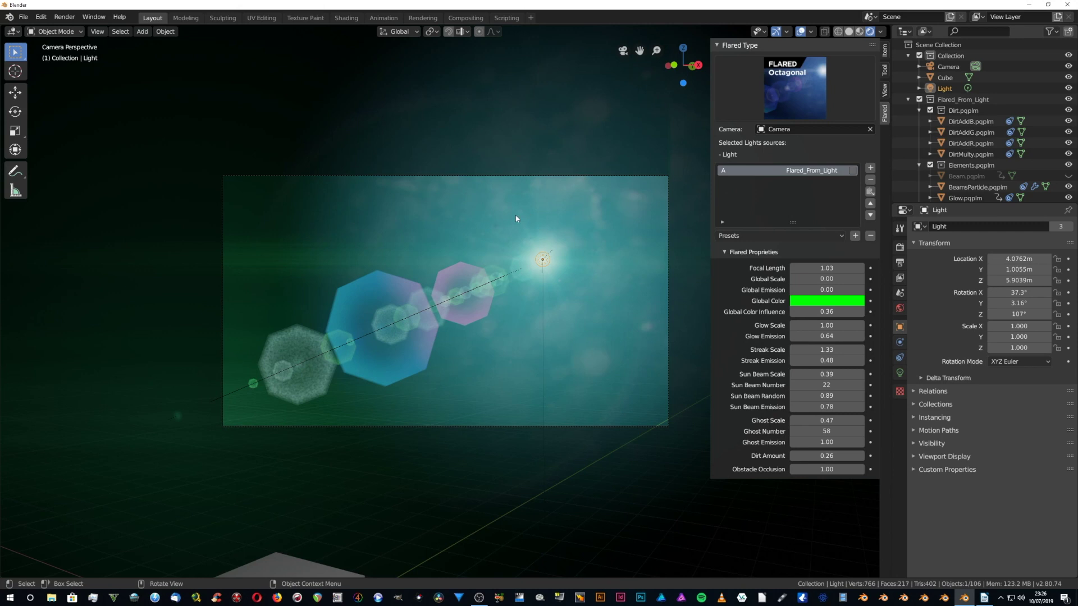
Try Glow Scale values of 0.88 and 8.00 on the flare and restore it to 1.00.
{"action": "mouse_move", "coordinate": [827, 326]}
{"action": "left_mouse_down"}
{"action": "mouse_move", "coordinate": [859, 326]}
{"action": "mouse_move", "coordinate": [808, 326]}
{"action": "mouse_move", "coordinate": [823, 326]}
{"action": "left_mouse_up"}
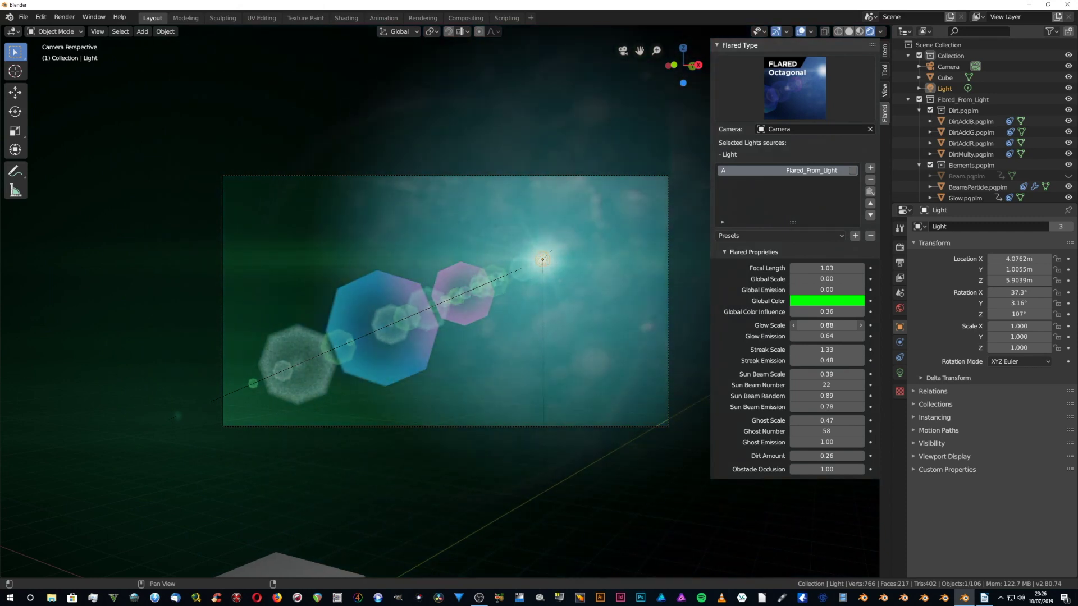
{"action": "mouse_move", "coordinate": [815, 327]}
{"action": "left_mouse_down"}
{"action": "mouse_move", "coordinate": [794, 326]}
{"action": "mouse_move", "coordinate": [830, 326]}
{"action": "left_mouse_up"}
{"action": "left_click", "coordinate": [822, 326]}
{"action": "type", "text": "4"}
{"action": "key", "text": "Return"}
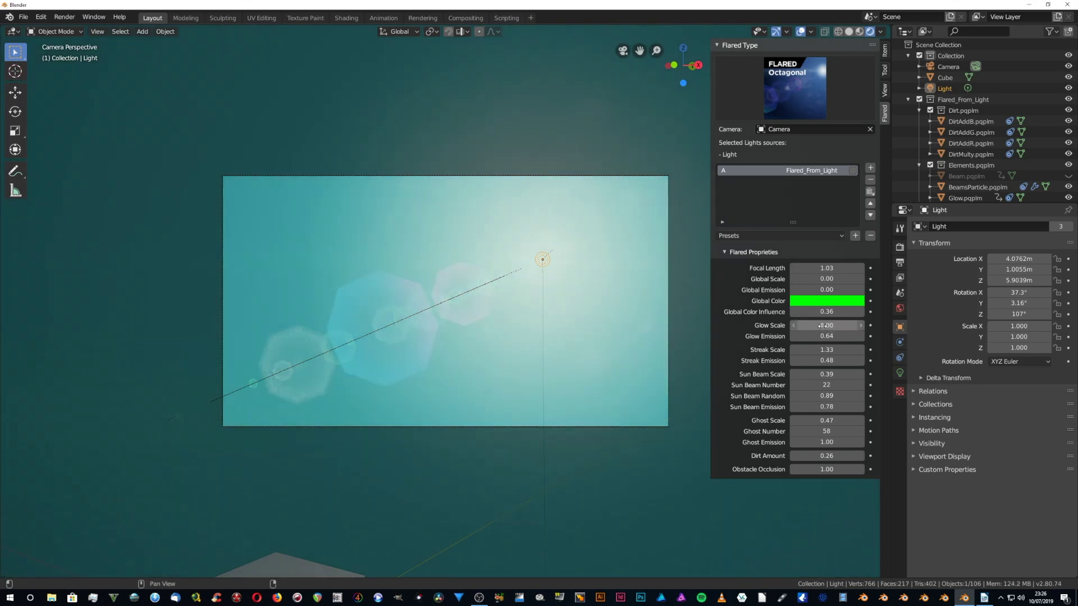
{"action": "left_click", "coordinate": [821, 326]}
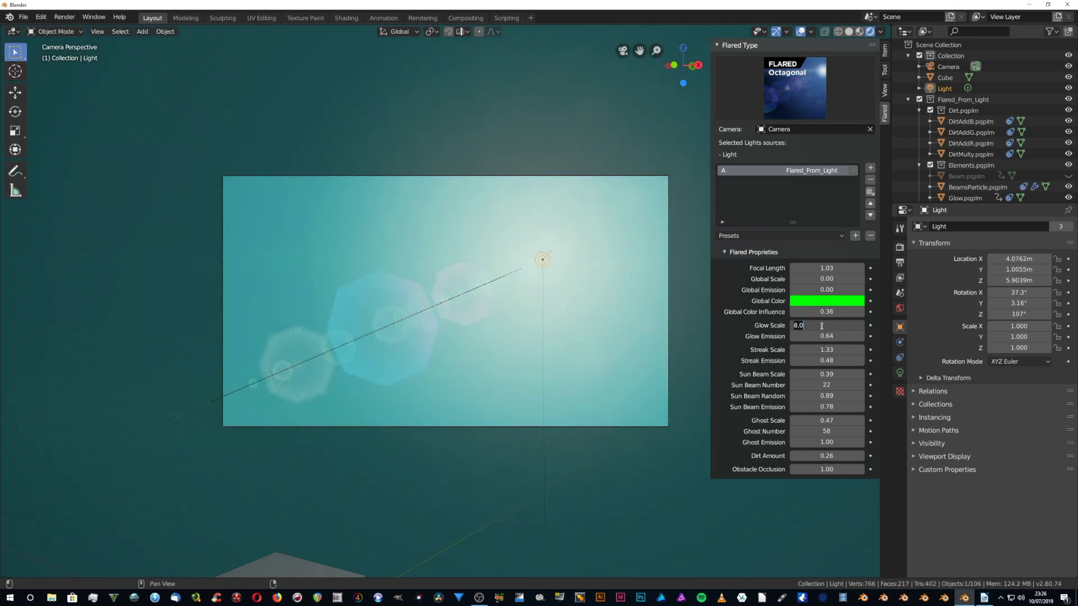
{"action": "type", "text": "1"}
{"action": "key", "text": "Return"}
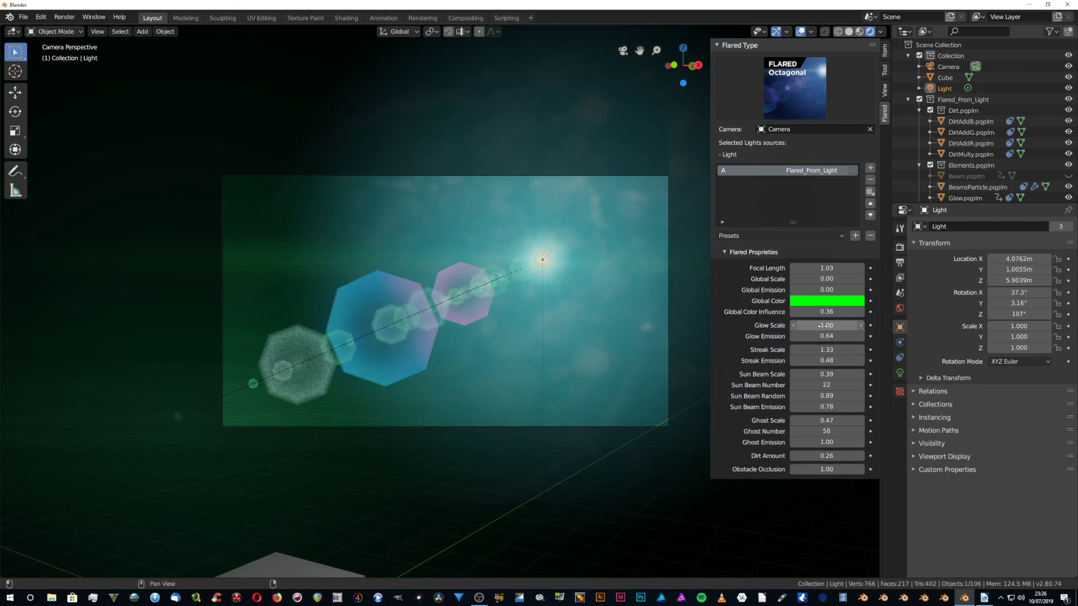
Try a Glow Emission of 2.00 on the flare and bring it down to 0.94.
{"action": "left_click", "coordinate": [822, 336]}
{"action": "type", "text": "2"}
{"action": "key", "text": "Return"}
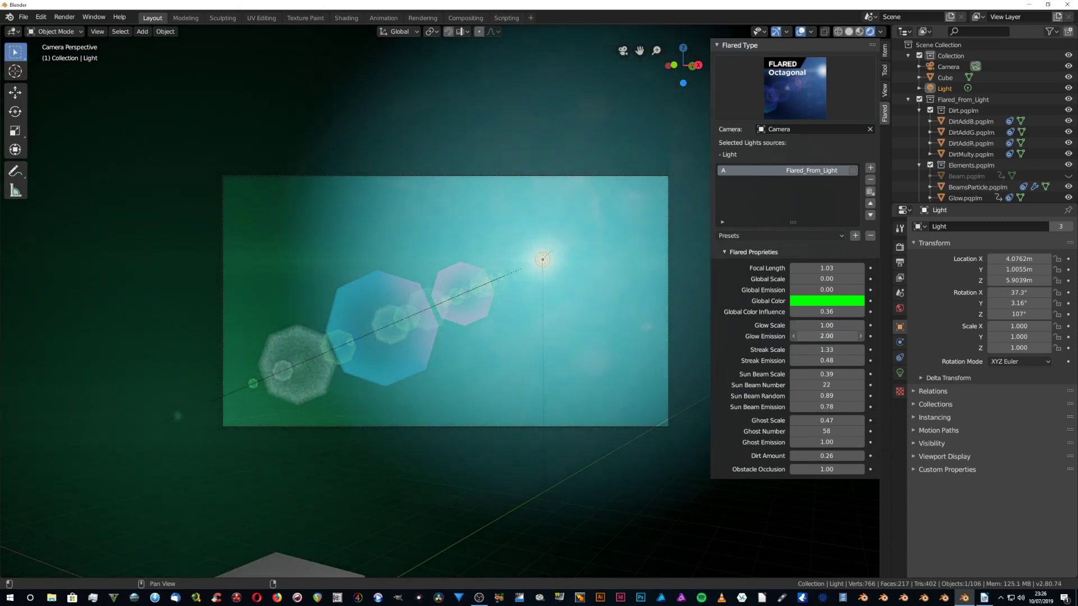
{"action": "mouse_move", "coordinate": [821, 336]}
{"action": "left_mouse_down"}
{"action": "mouse_move", "coordinate": [758, 336]}
{"action": "mouse_move", "coordinate": [798, 336]}
{"action": "left_mouse_up"}
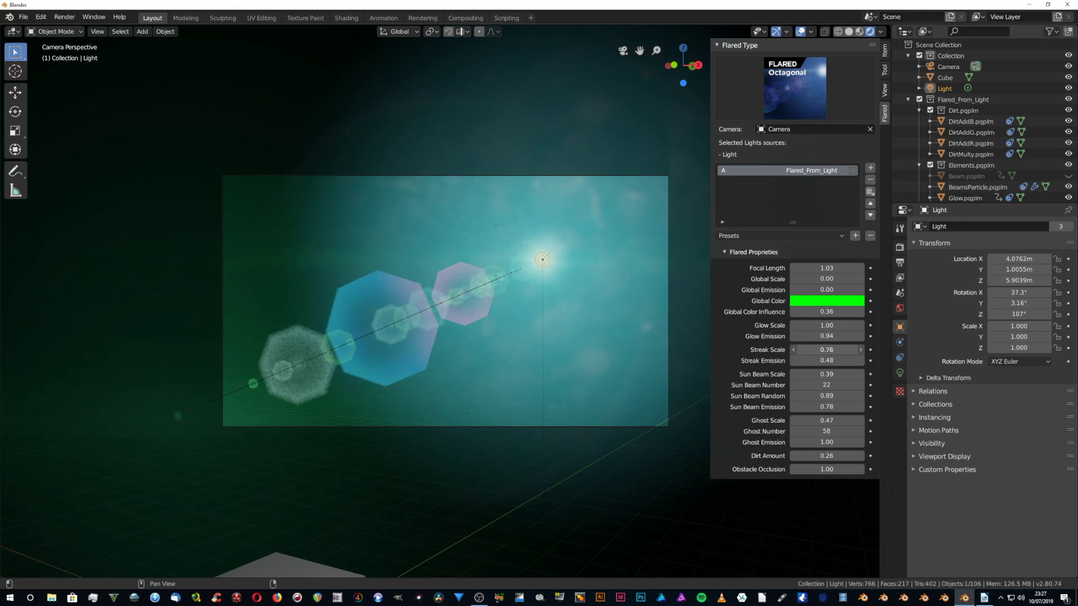
Set the flare's Streak Scale to 1.30 and Streak Emission to 1.41.
{"action": "left_click_drag", "start_coordinate": [826, 349], "coordinate": [836, 349]}
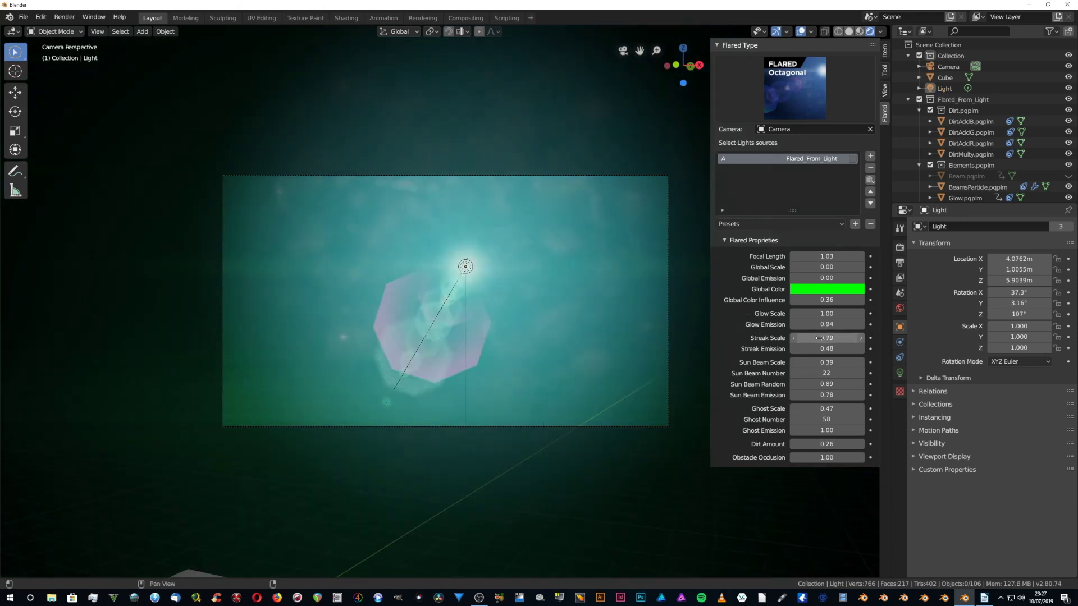
{"action": "mouse_move", "coordinate": [826, 338]}
{"action": "left_mouse_down"}
{"action": "mouse_move", "coordinate": [842, 338]}
{"action": "mouse_move", "coordinate": [814, 338]}
{"action": "mouse_move", "coordinate": [875, 349]}
{"action": "left_mouse_up"}
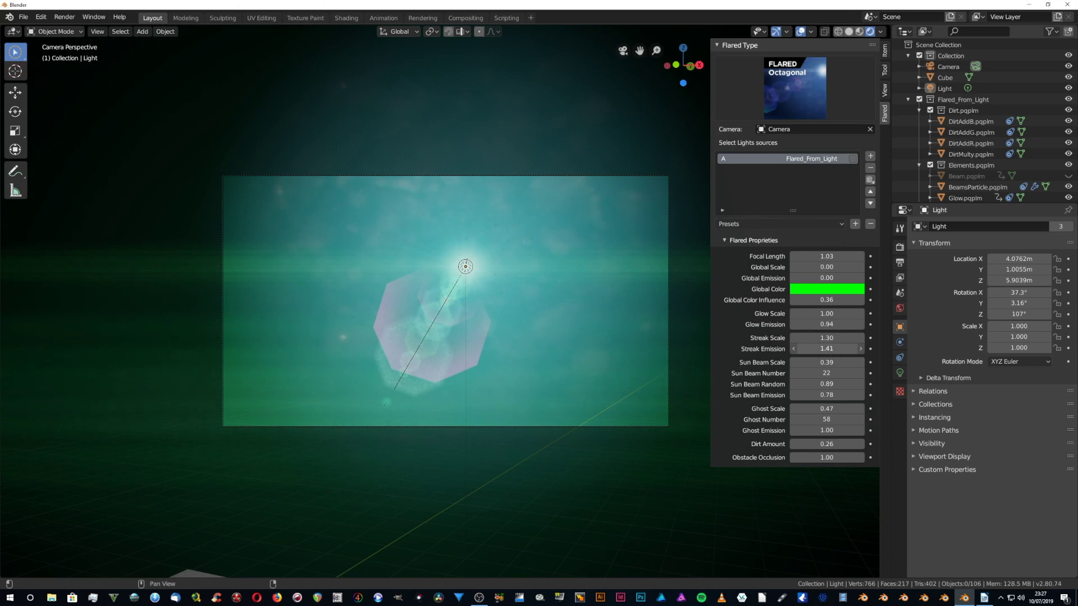
Fly the camera to reframe the shot with the light in the upper right of the frame.
{"action": "key", "text": "q"}
{"action": "left_click", "coordinate": [522, 316]}
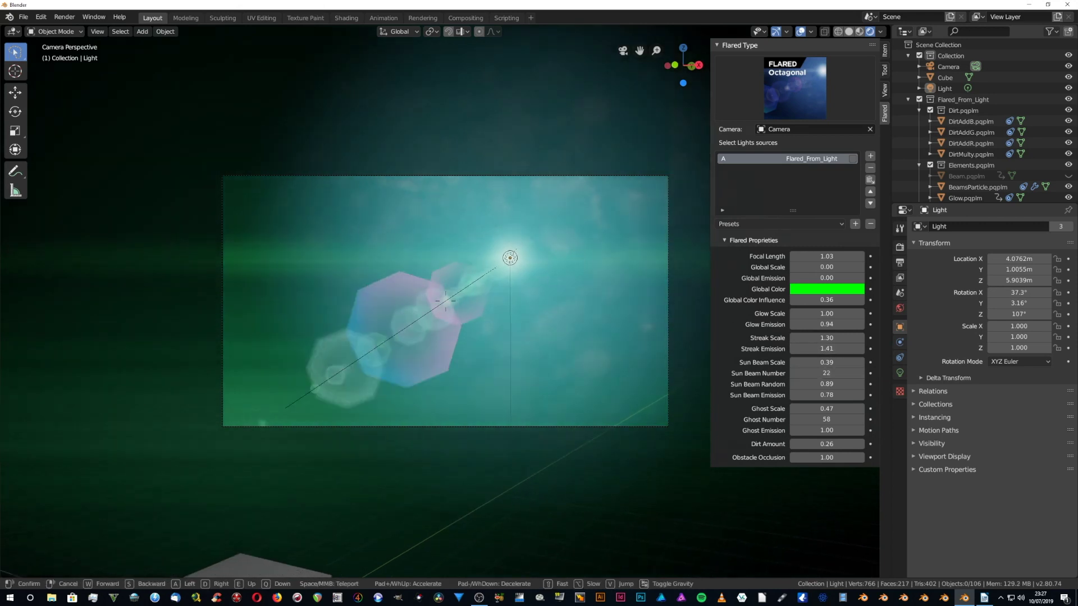
{"action": "left_click", "coordinate": [611, 225]}
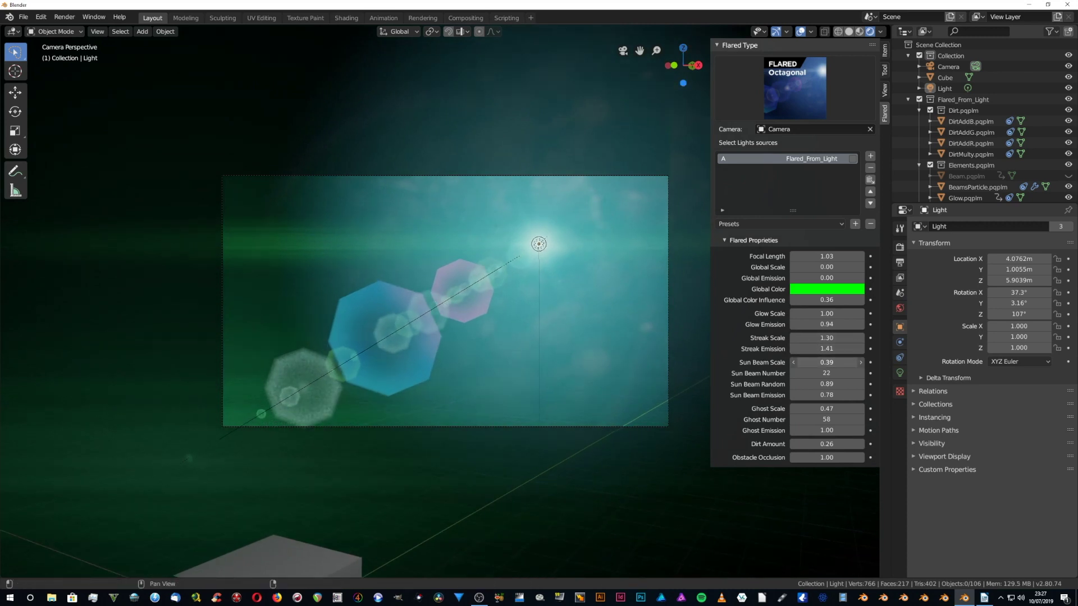
Set the flare's Sun Beam Scale to 4.00.
{"action": "left_click_drag", "start_coordinate": [826, 362], "coordinate": [797, 363]}
{"action": "left_click", "coordinate": [820, 364]}
{"action": "type", "text": "2.0"}
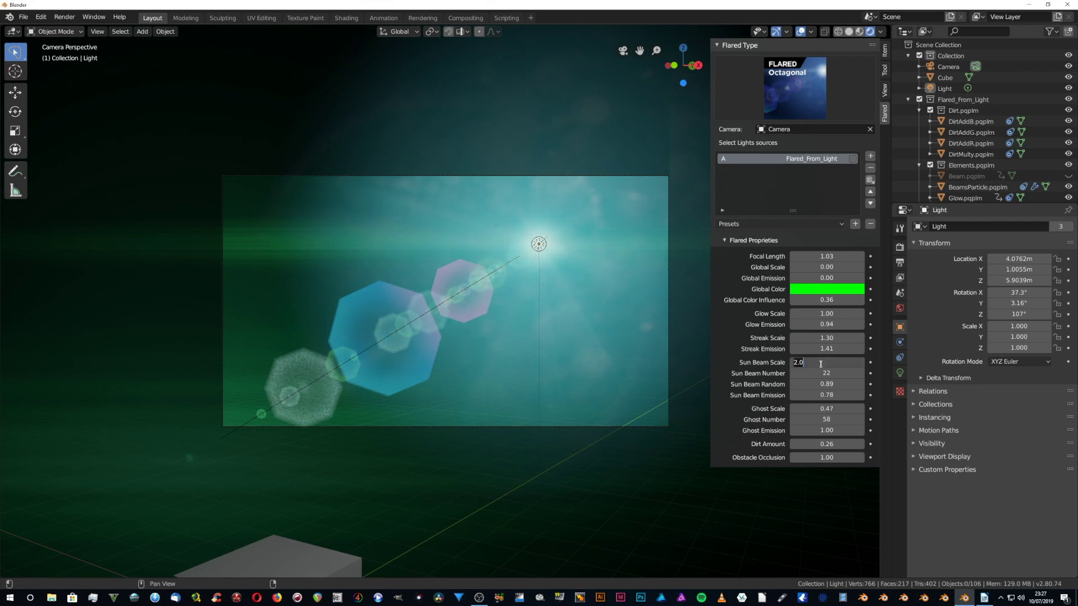
{"action": "key", "text": "Return"}
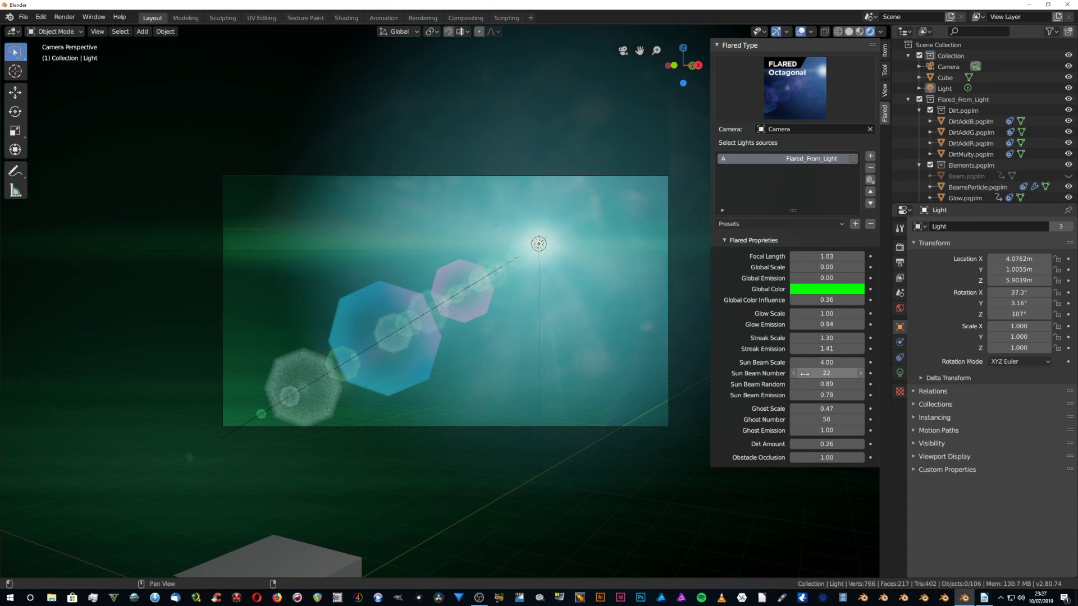
Set Sun Beam Number to 37, Sun Beam Random to 1.00 and Sun Beam Emission to 1.20.
{"action": "left_click_drag", "start_coordinate": [816, 374], "coordinate": [791, 385]}
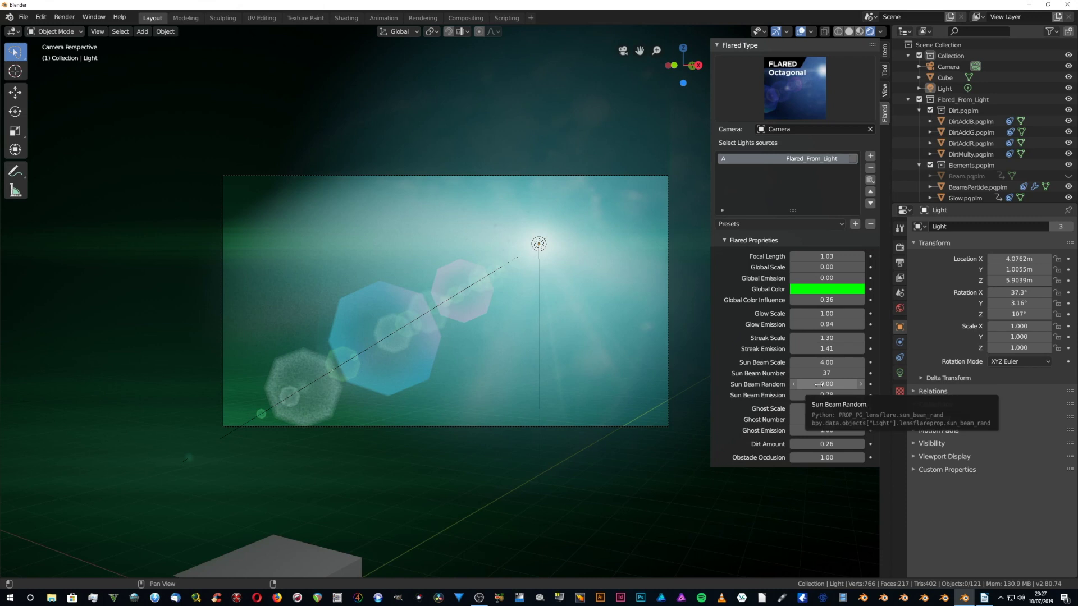
{"action": "left_click_drag", "start_coordinate": [818, 385], "coordinate": [865, 385]}
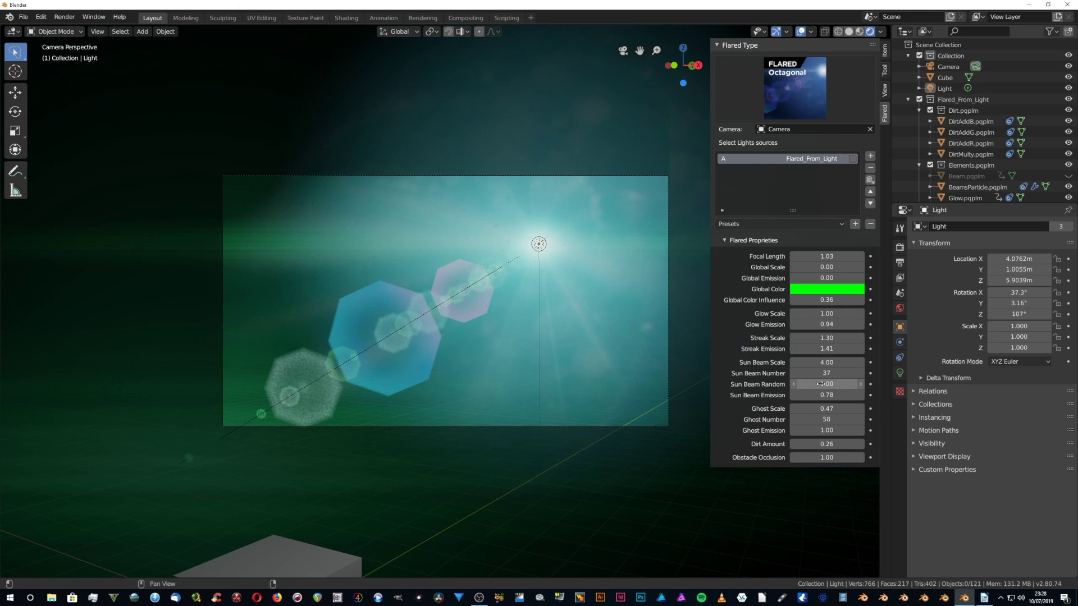
{"action": "mouse_move", "coordinate": [818, 396]}
{"action": "left_mouse_down"}
{"action": "mouse_move", "coordinate": [864, 396]}
{"action": "mouse_move", "coordinate": [803, 395]}
{"action": "mouse_move", "coordinate": [837, 395]}
{"action": "mouse_move", "coordinate": [806, 395]}
{"action": "mouse_move", "coordinate": [815, 396]}
{"action": "left_mouse_up"}
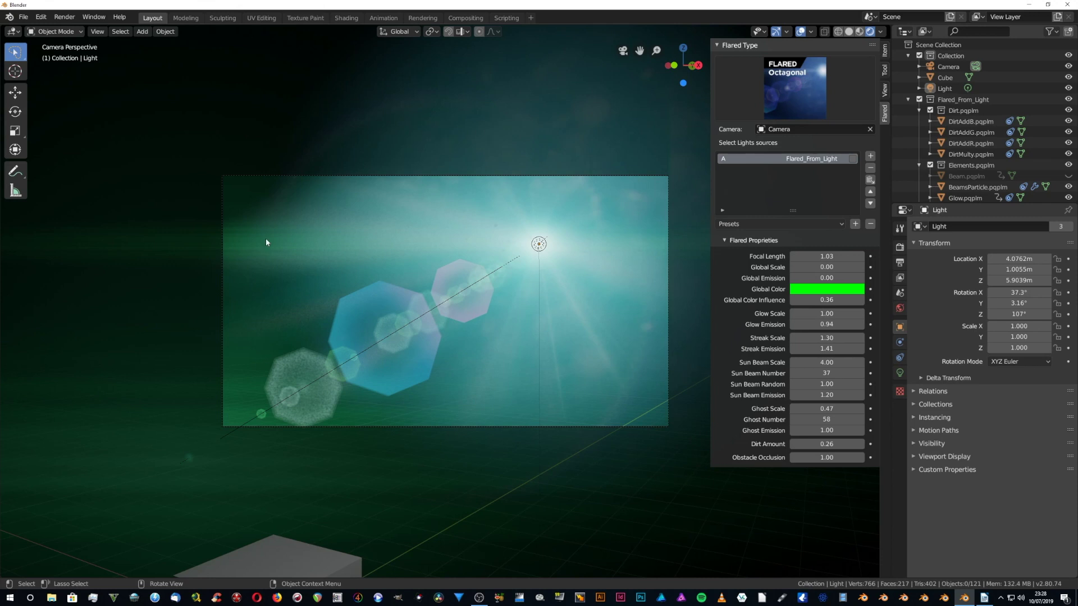
Set the flare's Ghost Scale to 0.38, Ghost Number to 72 and Ghost Emission to 0.67.
{"action": "key", "text": "shift+grave"}
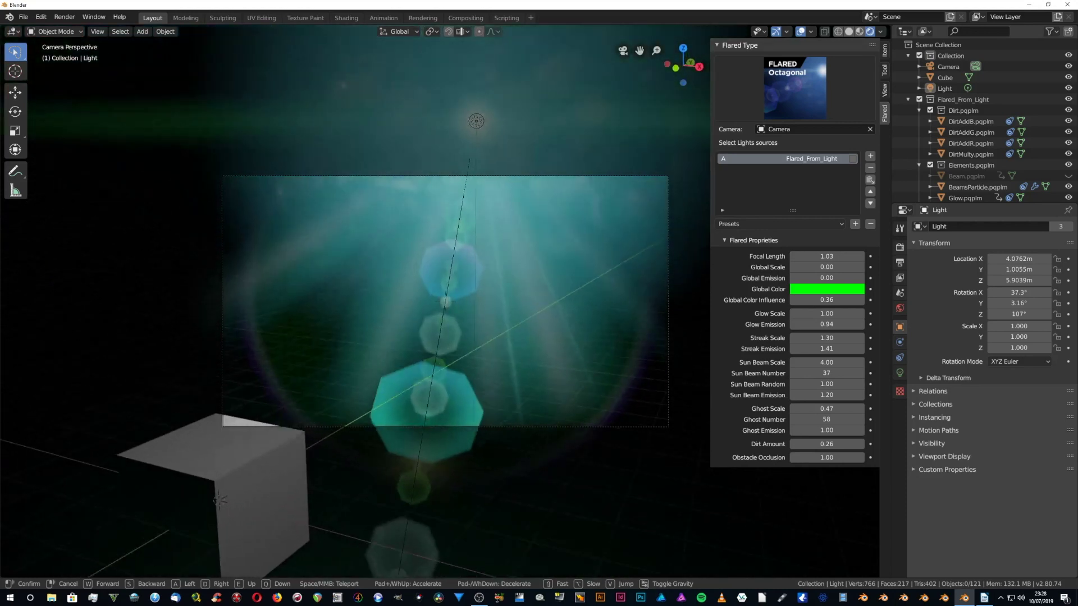
{"action": "left_click", "coordinate": [445, 302]}
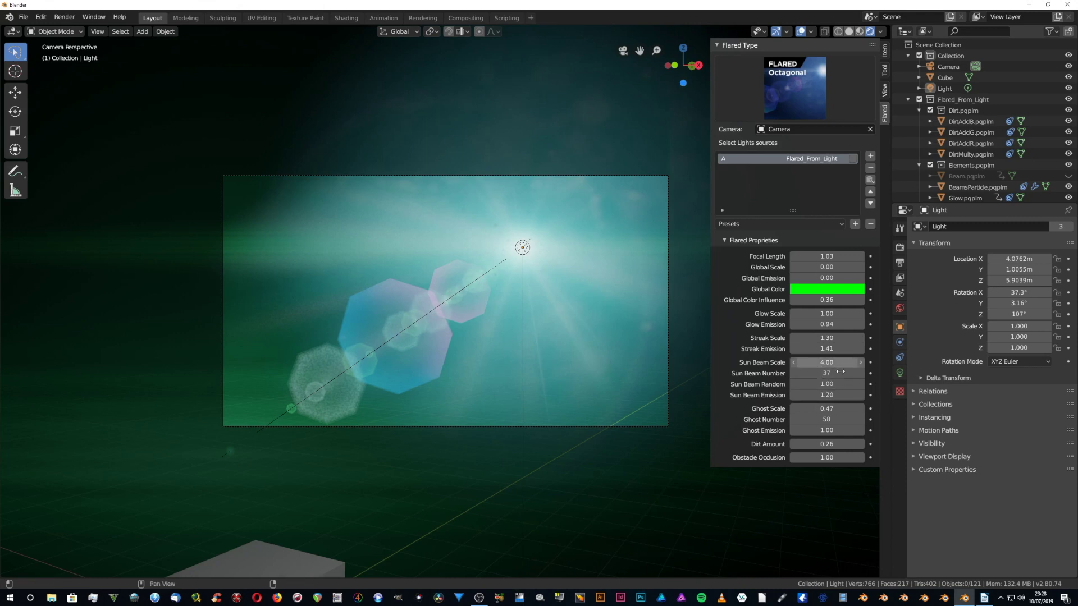
{"action": "mouse_move", "coordinate": [829, 410]}
{"action": "left_mouse_down"}
{"action": "mouse_move", "coordinate": [859, 419]}
{"action": "mouse_move", "coordinate": [825, 420]}
{"action": "left_mouse_up"}
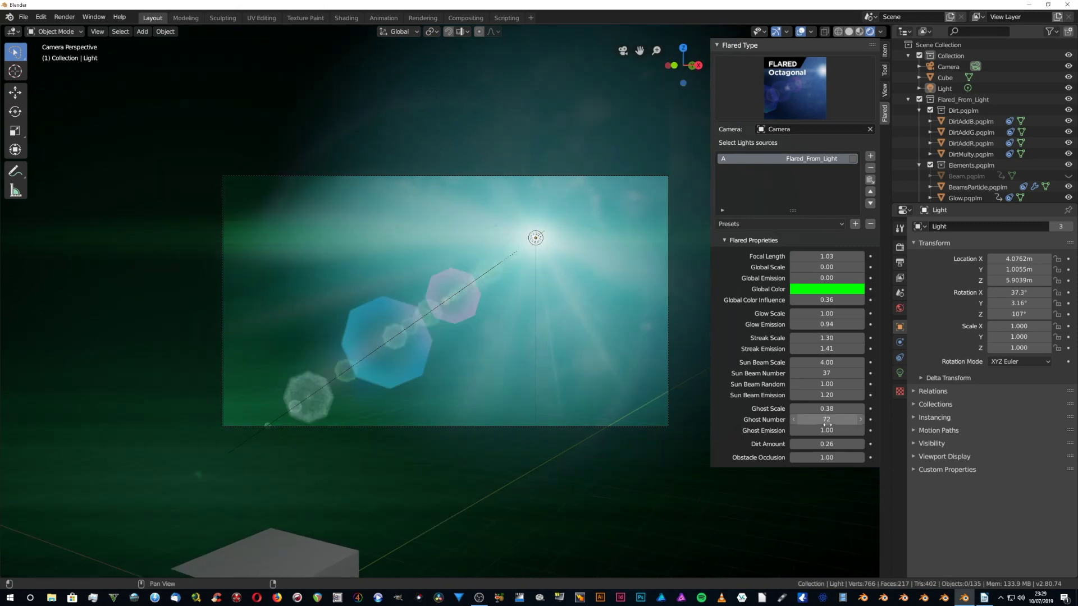
{"action": "mouse_move", "coordinate": [826, 431]}
{"action": "left_mouse_down"}
{"action": "mouse_move", "coordinate": [803, 430]}
{"action": "mouse_move", "coordinate": [850, 430]}
{"action": "mouse_move", "coordinate": [828, 430]}
{"action": "left_mouse_up"}
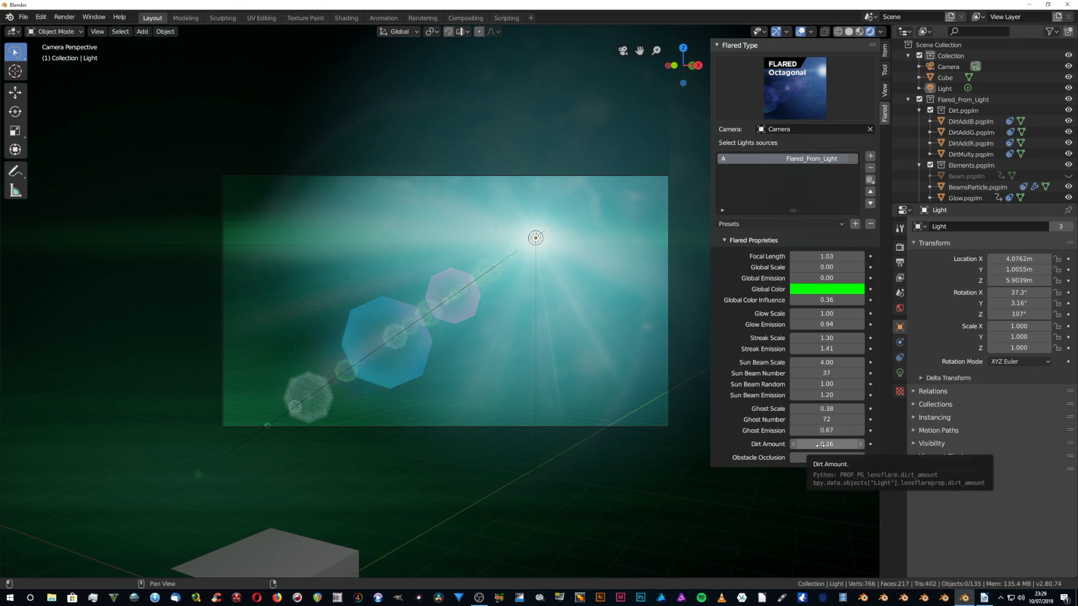
Set the flare's Dirt Amount to 1.00 and fly the camera until the light sits in the upper left of the frame.
{"action": "left_click_drag", "start_coordinate": [817, 446], "coordinate": [859, 445]}
{"action": "key", "text": "shift+grave"}
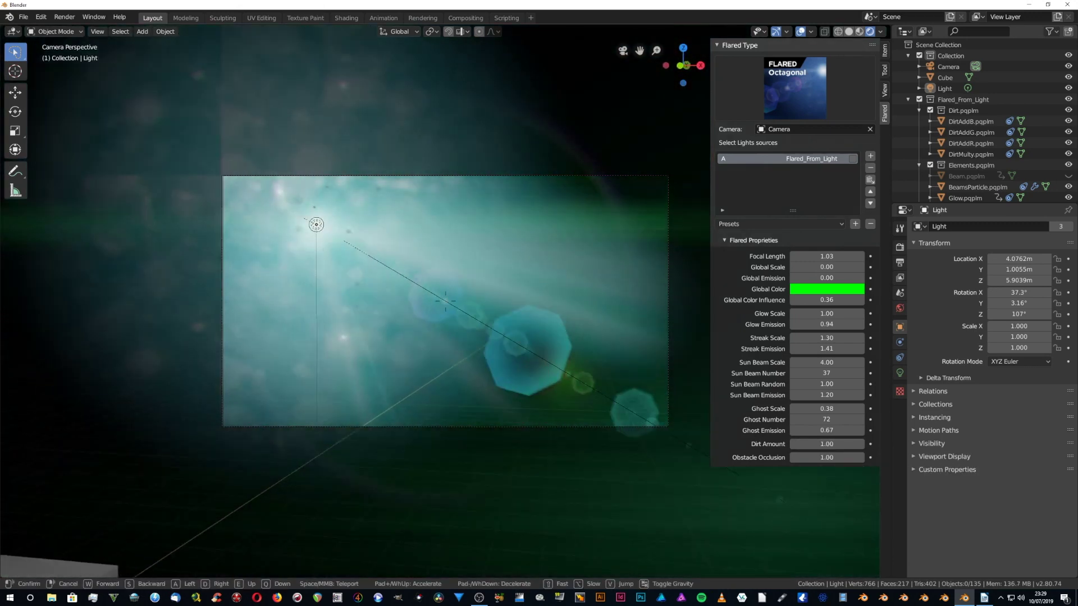
{"action": "left_click", "coordinate": [407, 307]}
{"action": "key", "text": "q"}
{"action": "left_click", "coordinate": [407, 307]}
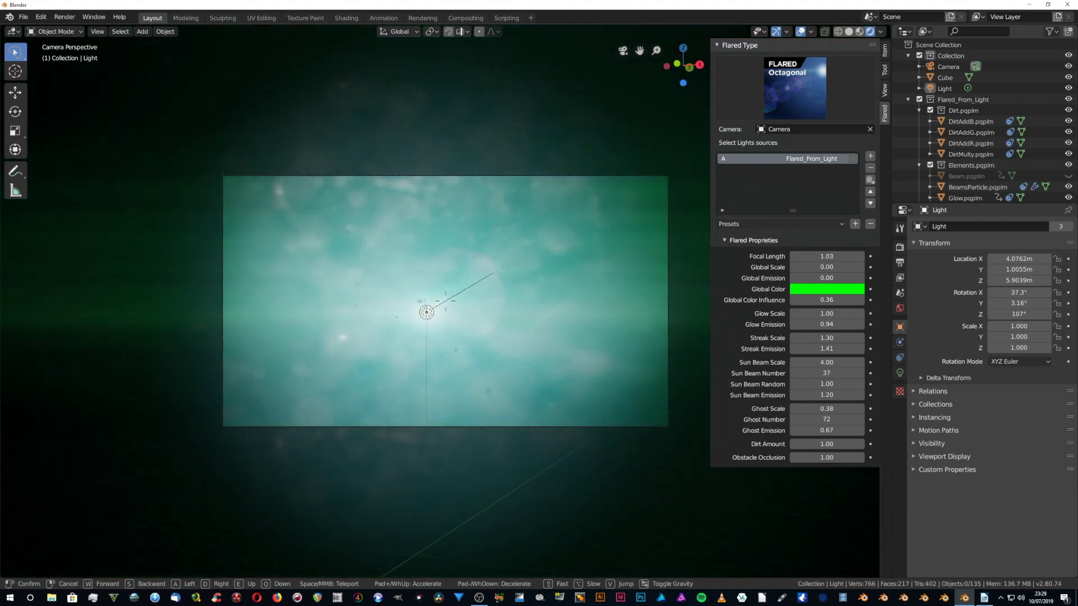
{"action": "left_click", "coordinate": [335, 260]}
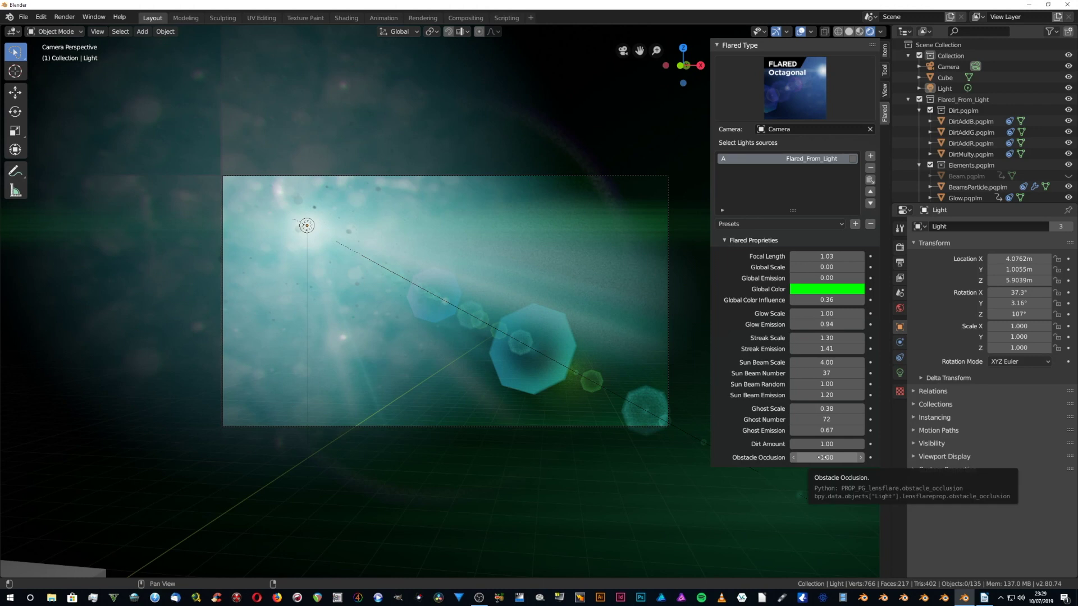
Fly the camera to reframe the shot with the light slightly above and right of the frame's centre.
{"action": "left_click_drag", "start_coordinate": [830, 458], "coordinate": [773, 465]}
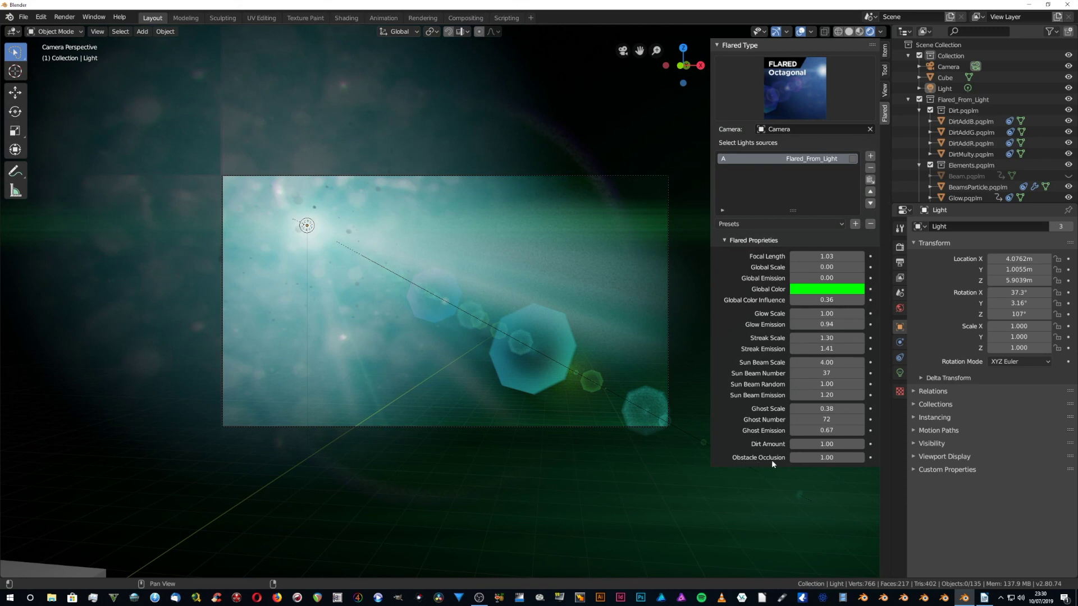
{"action": "key", "text": "q"}
{"action": "left_click", "coordinate": [562, 278]}
{"action": "middle_click_drag", "start_coordinate": [574, 353], "coordinate": [548, 345]}
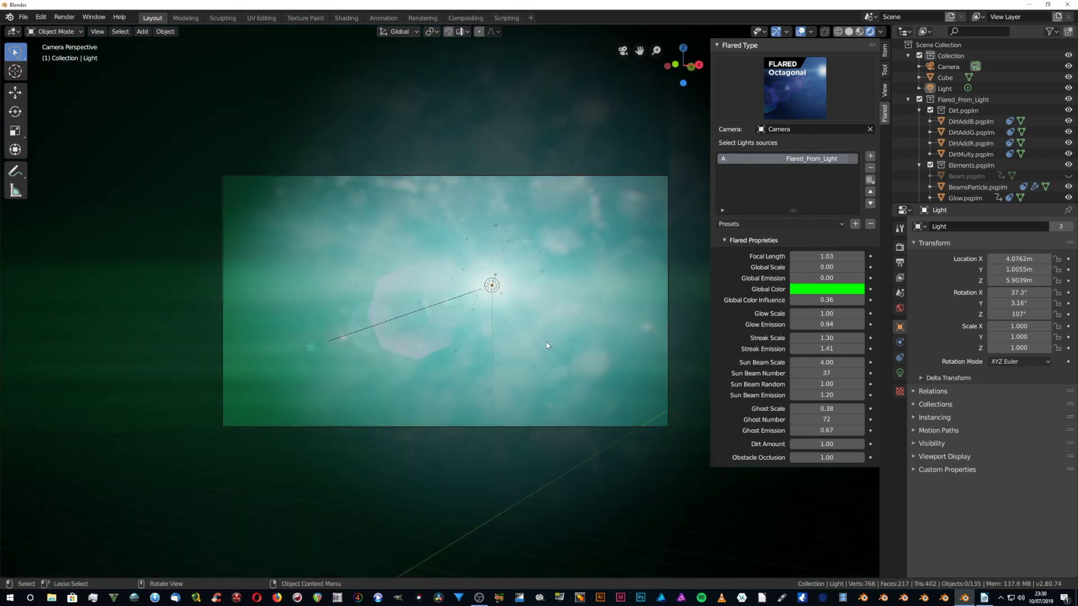